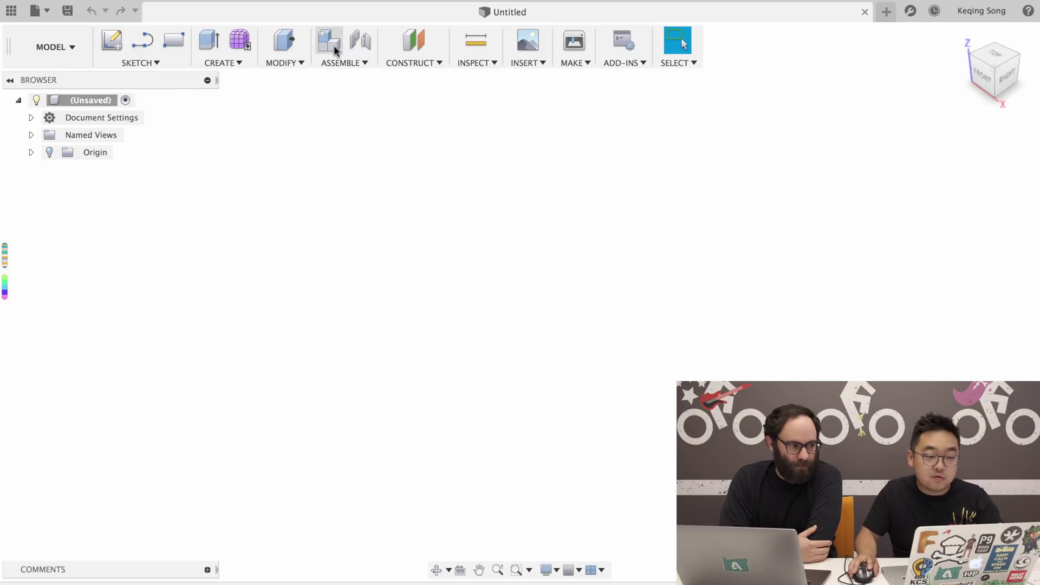
- Browse the MODEL workspace list and its DRAWING options, then open the new interface's DESIGN list
left_click(61, 51)
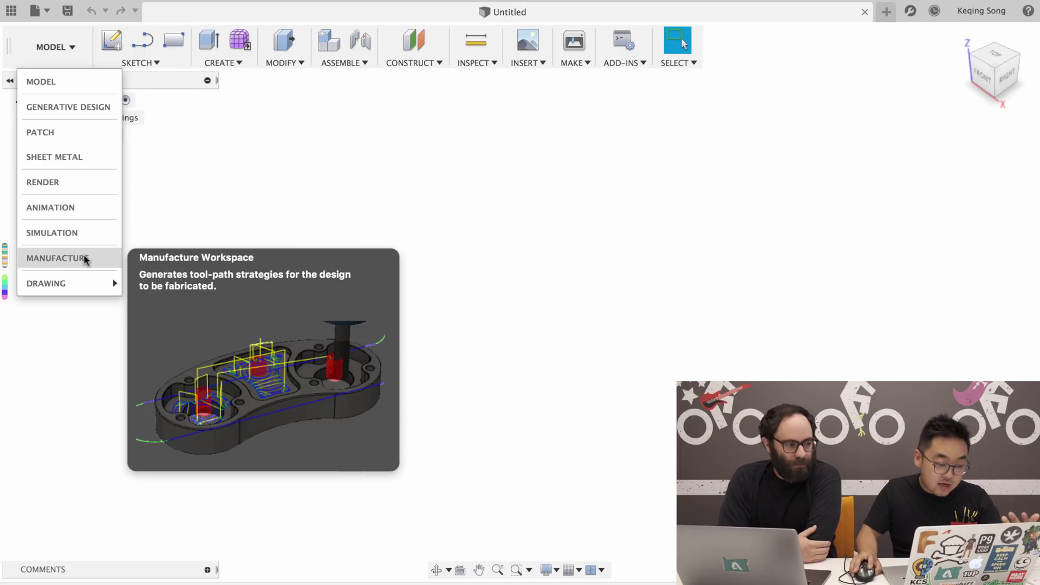
mouse_move(90, 282)
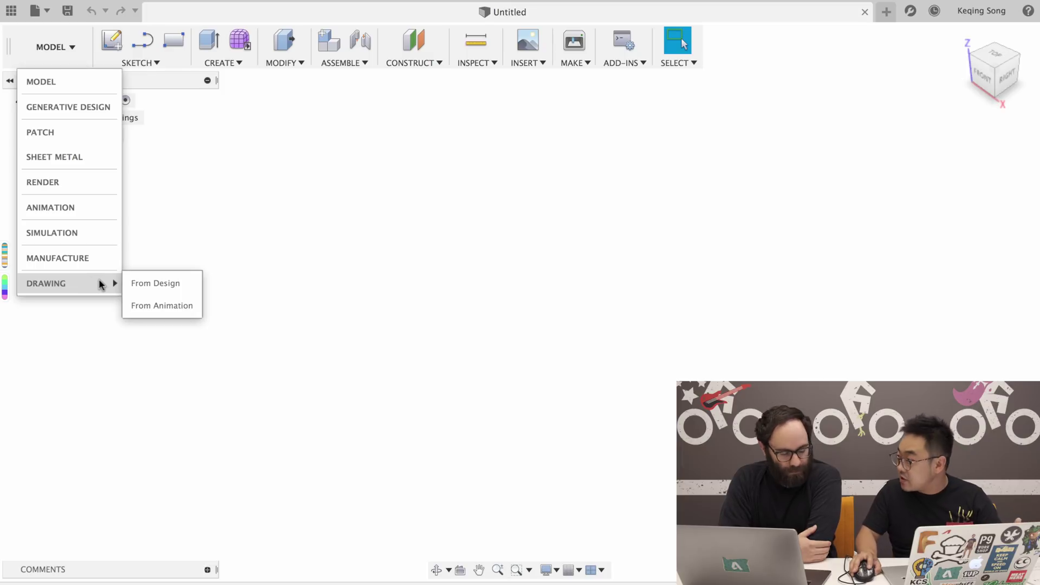
left_click(287, 220)
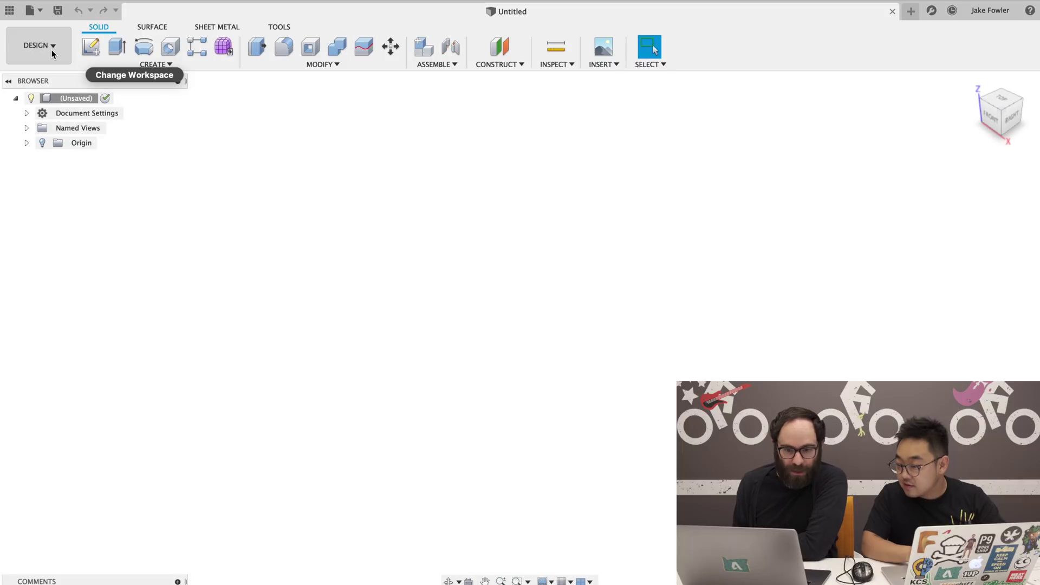
left_click(51, 47)
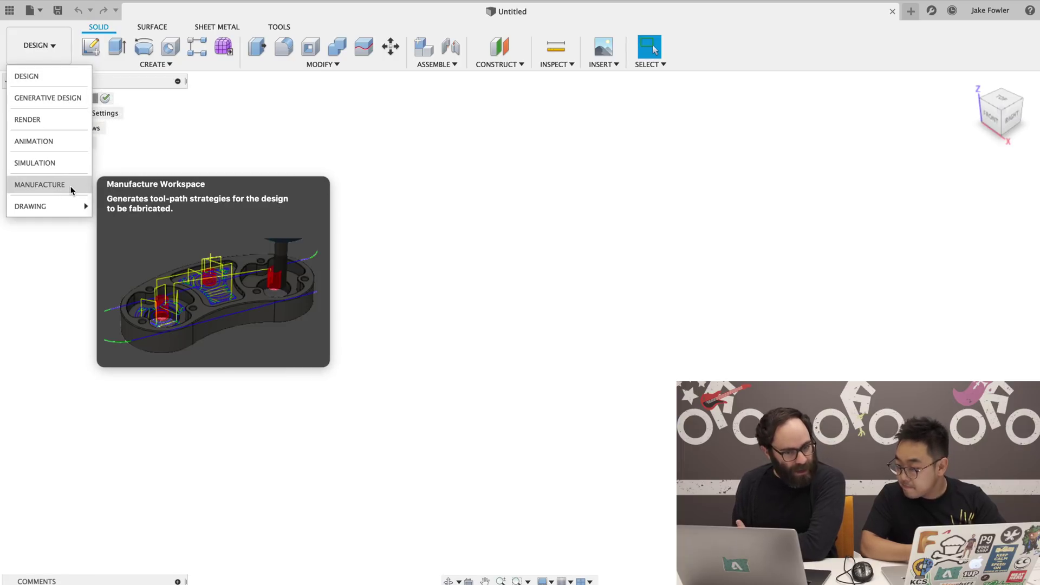
mouse_move(76, 212)
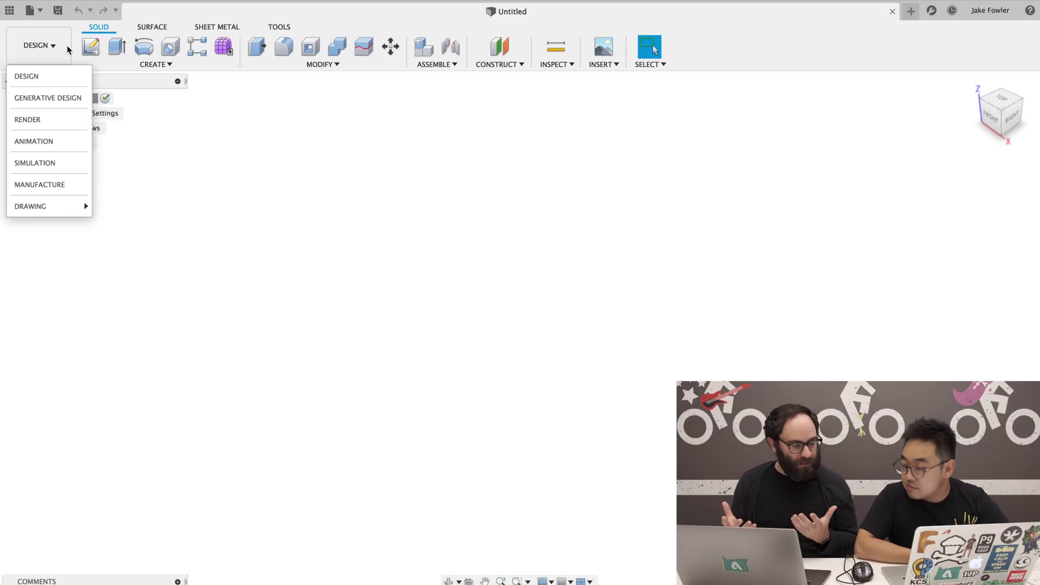
- Tour the SURFACE, SHEET METAL and TOOLS tabs, then return to SOLID and reopen the workspace list
left_click(97, 28)
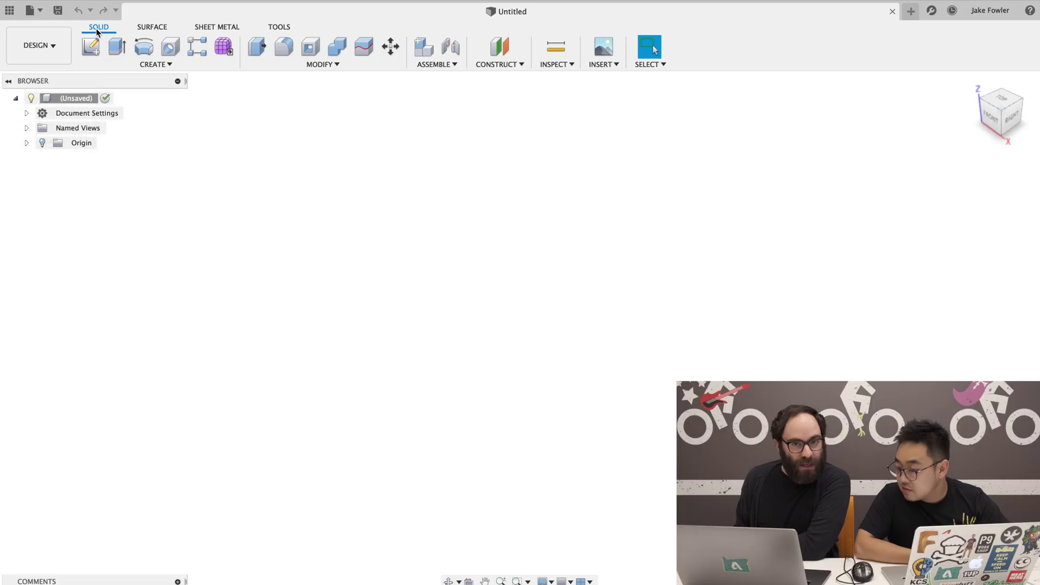
left_click(156, 32)
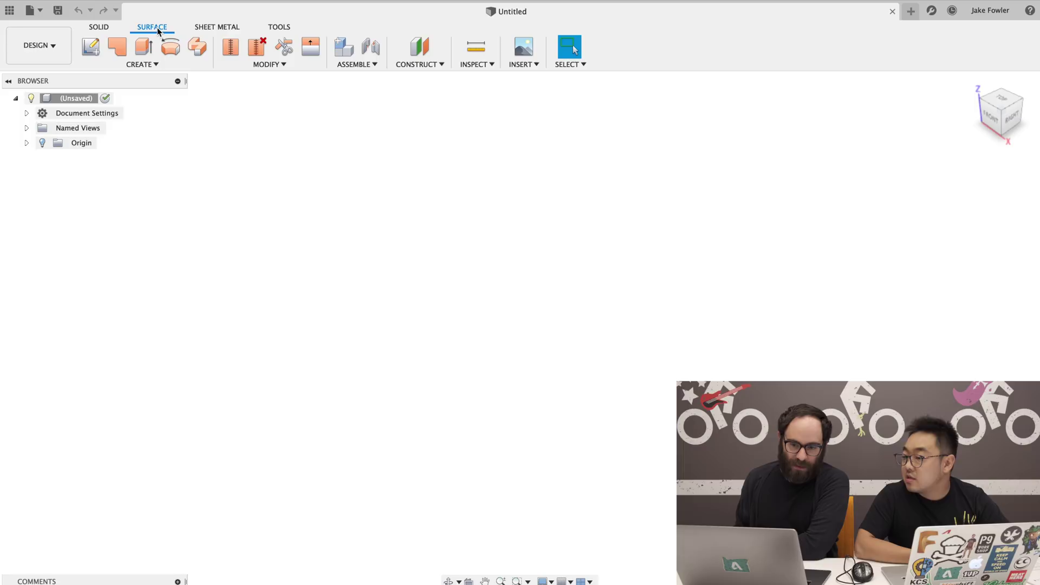
left_click(229, 30)
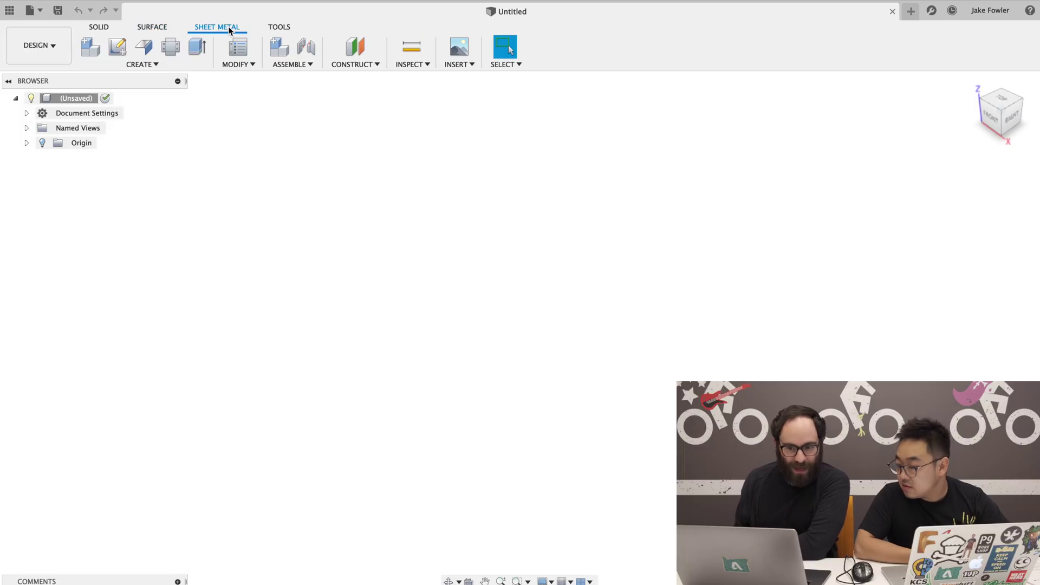
left_click(266, 28)
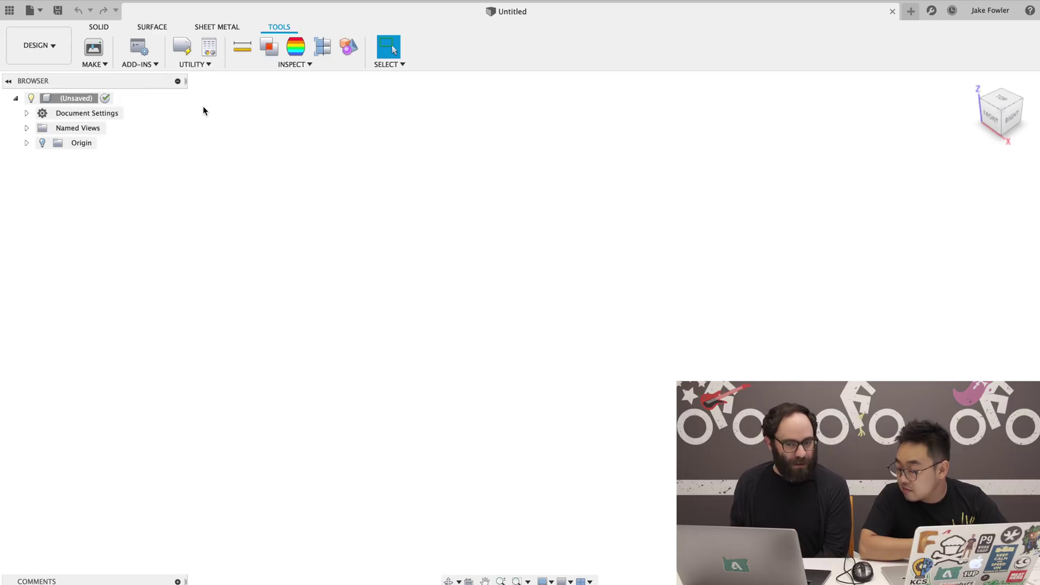
left_click(98, 27)
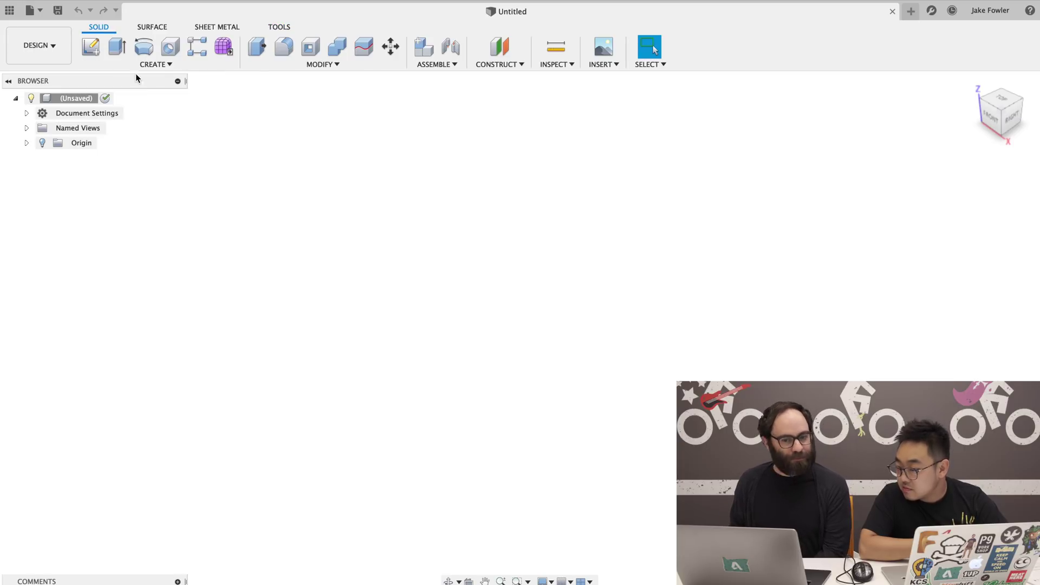
left_click(54, 48)
left_click(64, 167)
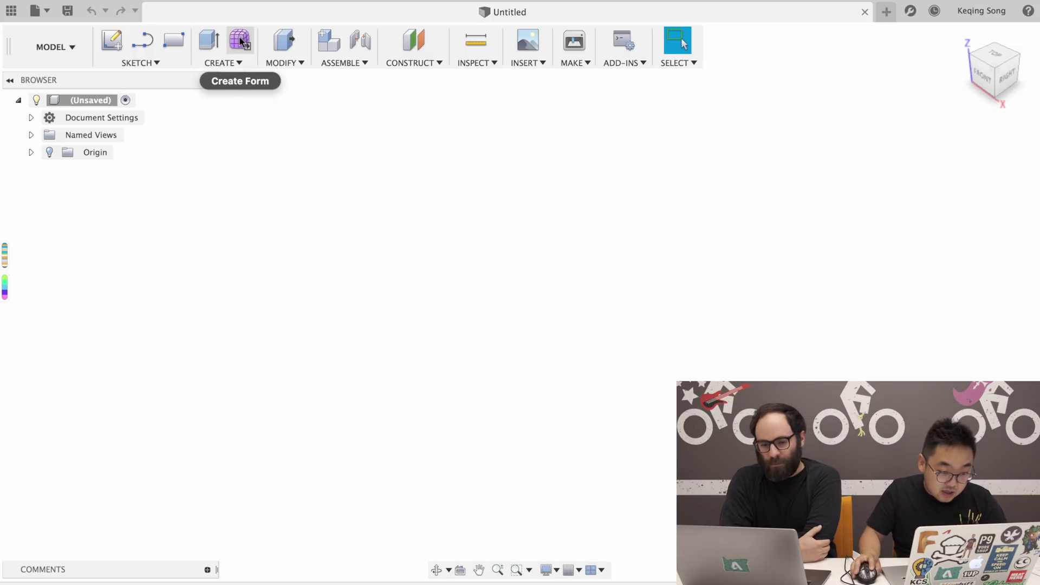
- Start Create Form, accept the Sculpt Environment notice, and glance at the SCULPT workspace list
left_click(240, 40)
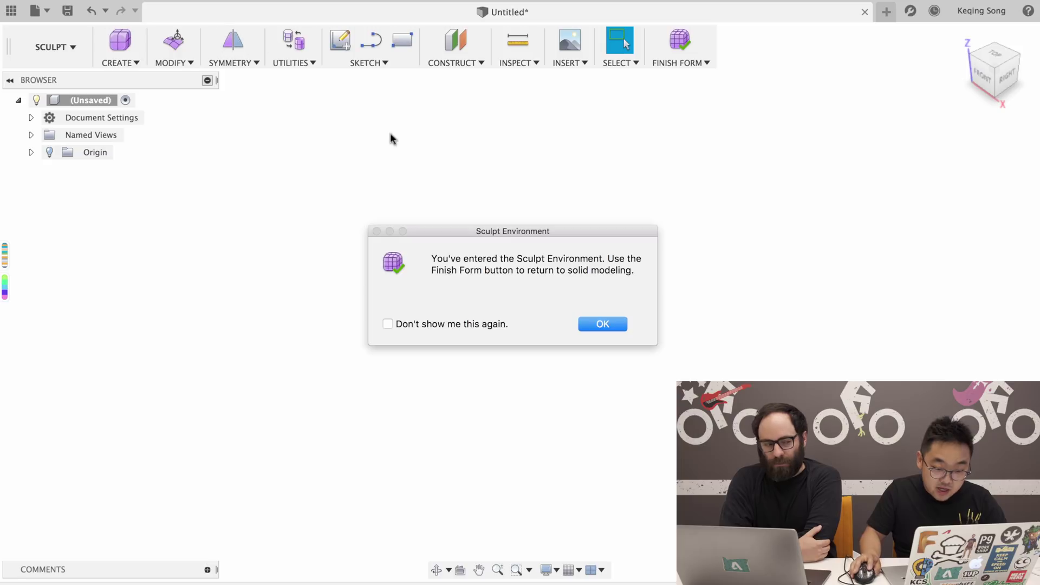
left_click(615, 324)
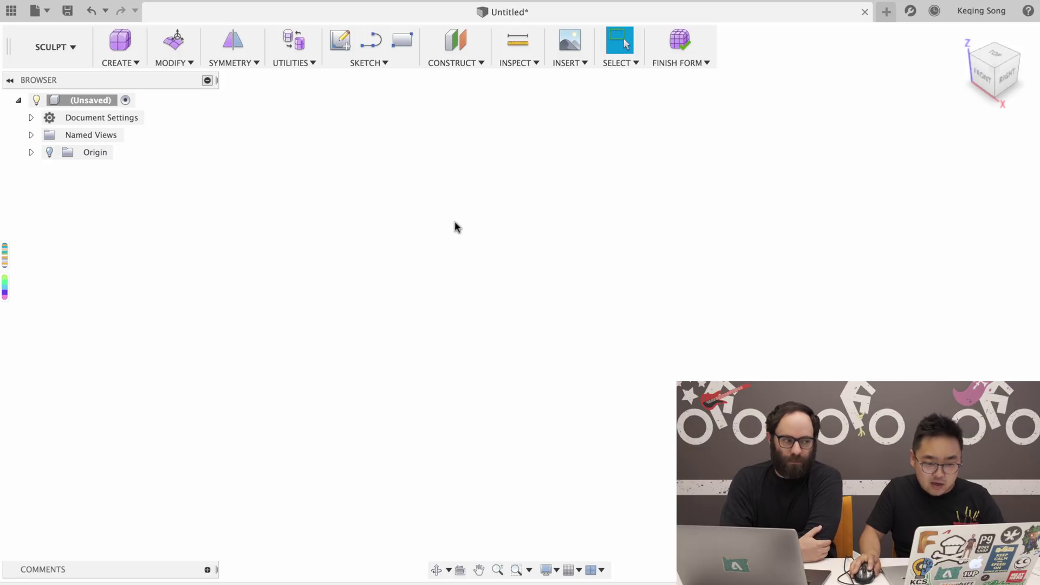
left_click(66, 46)
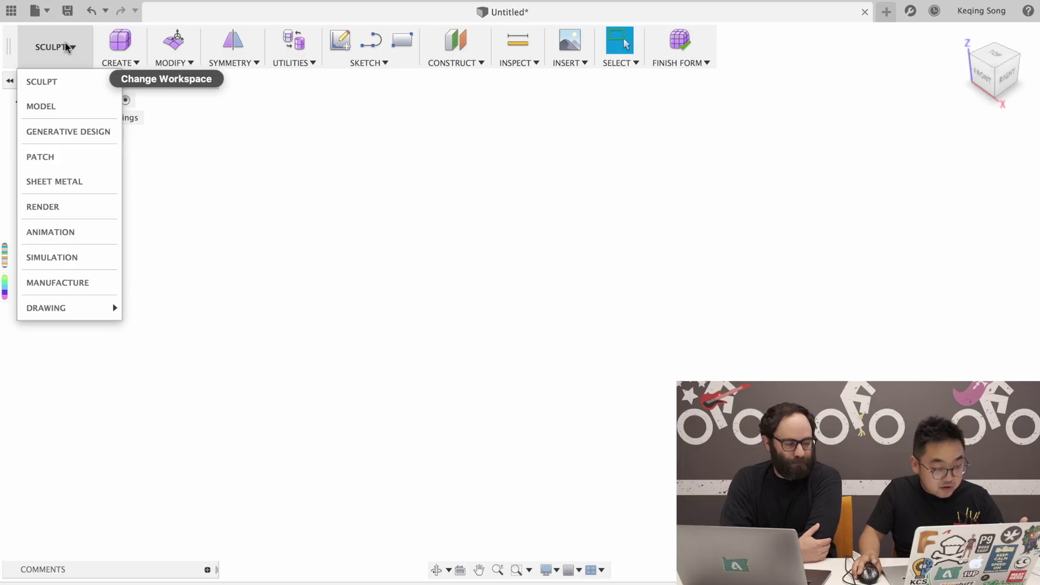
left_click(488, 220)
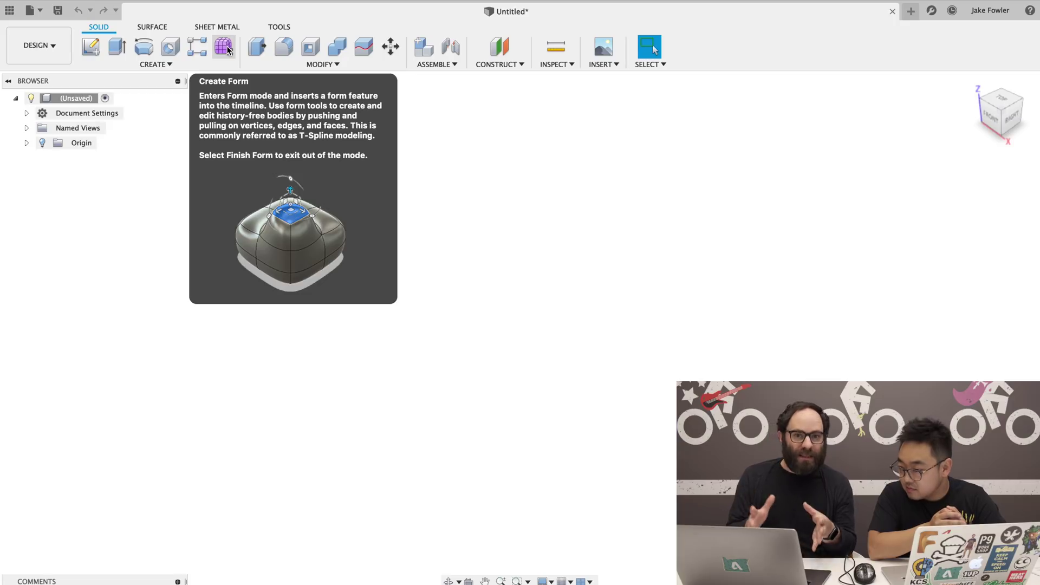
- Enter the Form environment via Create Form on the SOLID tab, then undo out of it
left_click(228, 50)
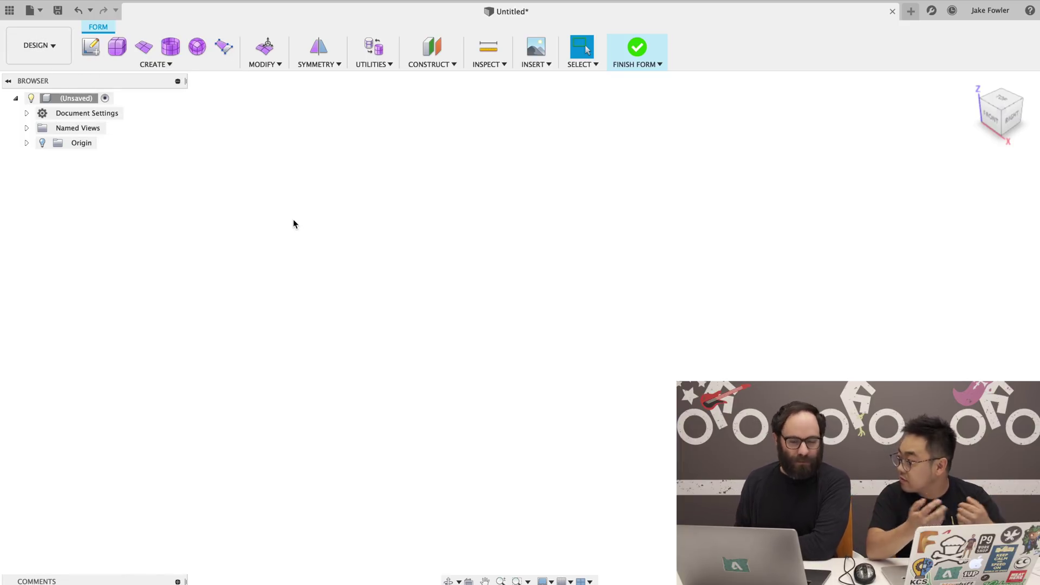
key("super+z")
- Enter Create Mesh from the CREATE menu, then Finish Mesh to return to SOLID
left_click(197, 65)
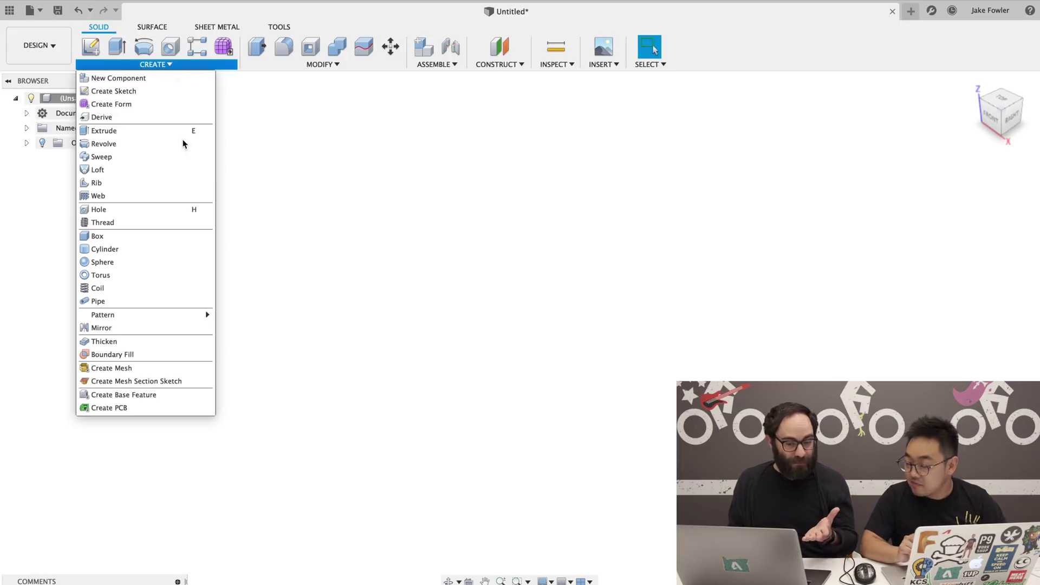
mouse_move(156, 318)
left_click(155, 369)
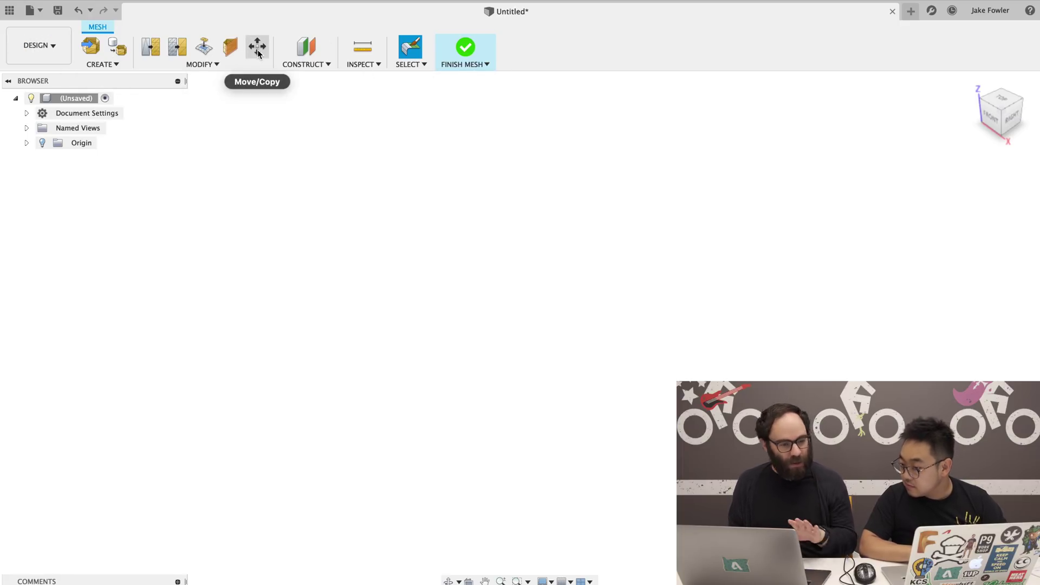
left_click(466, 50)
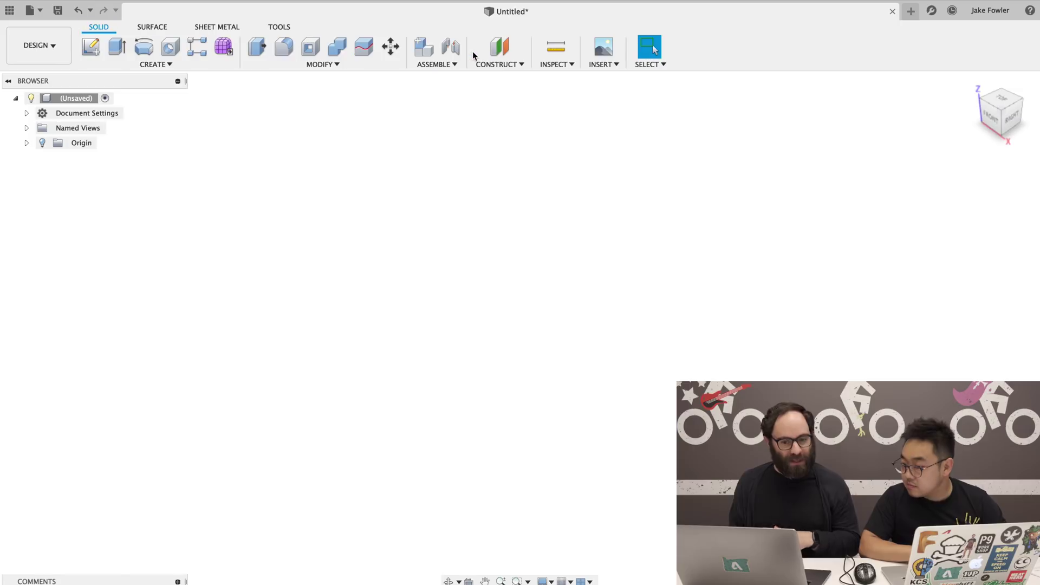
- Start Create Base Feature, compare its SURFACE and SOLID tabs, then finish the base feature
left_click(177, 67)
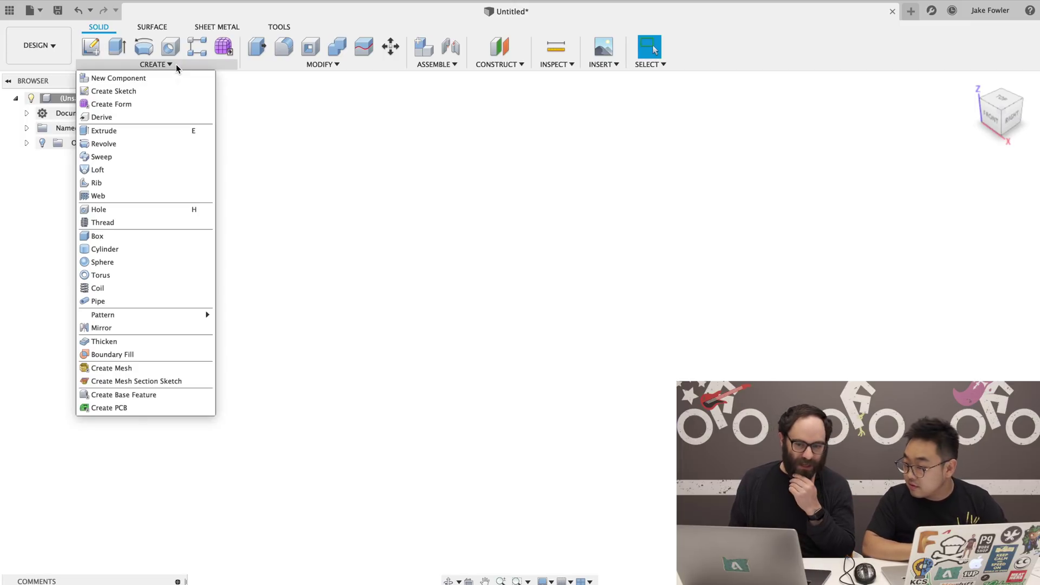
left_click(149, 396)
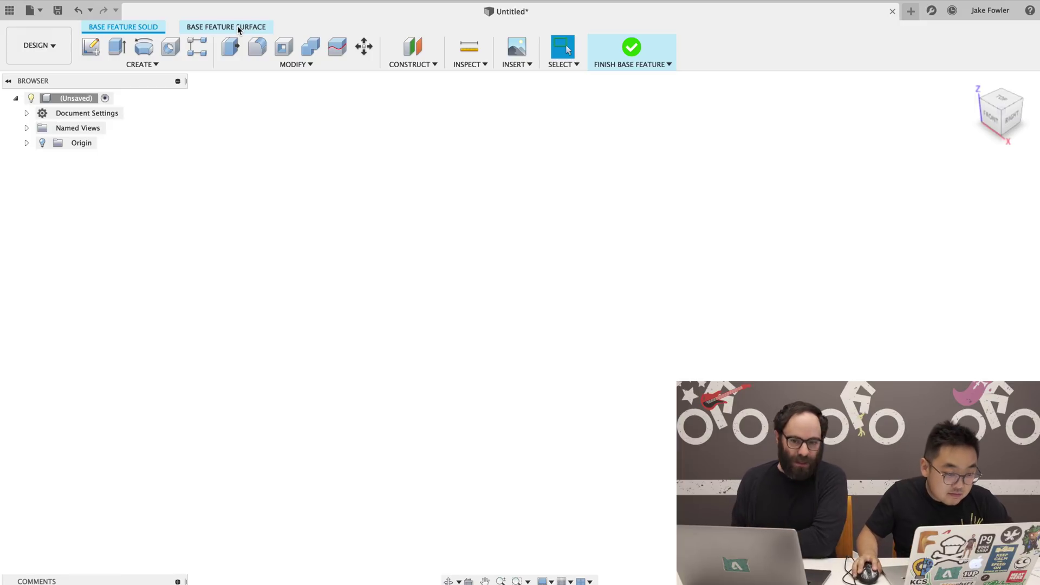
left_click(212, 28)
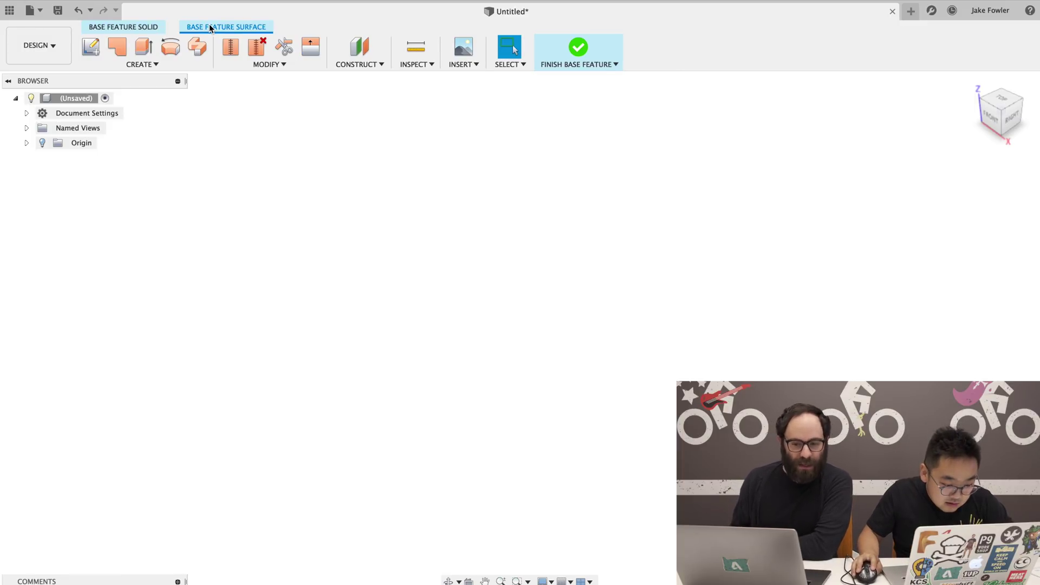
left_click(145, 29)
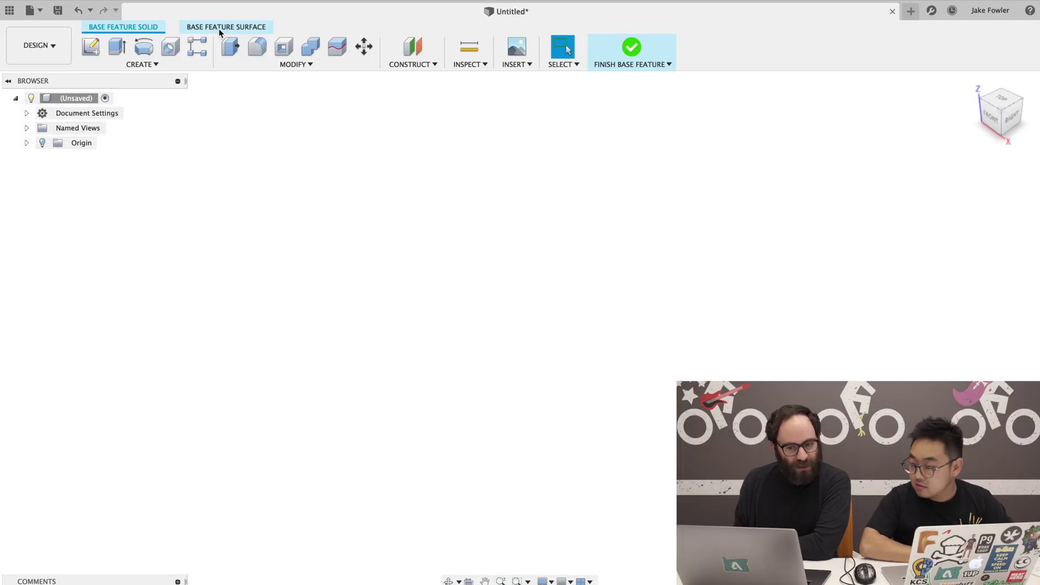
left_click(220, 29)
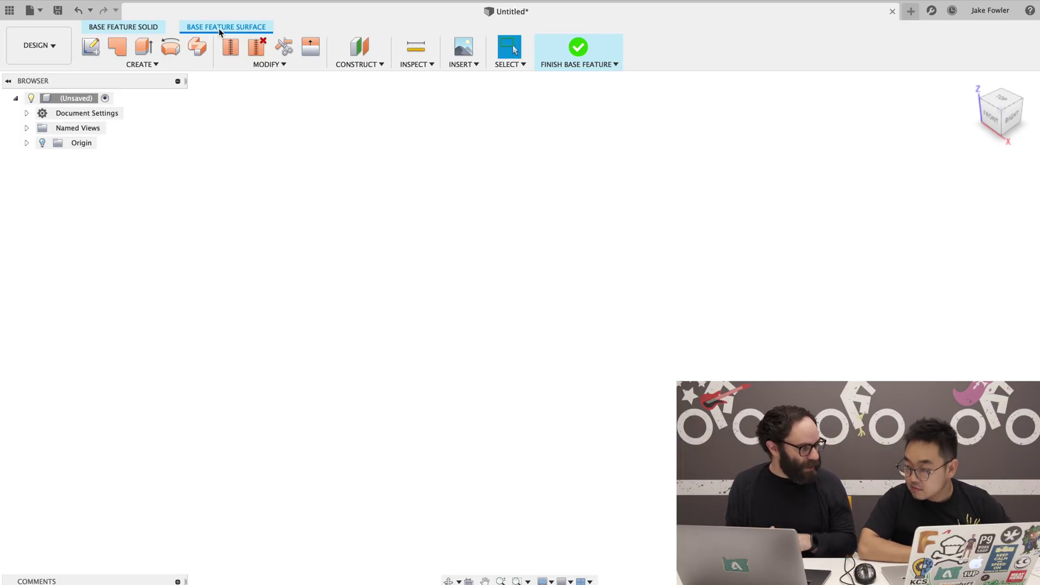
left_click(578, 50)
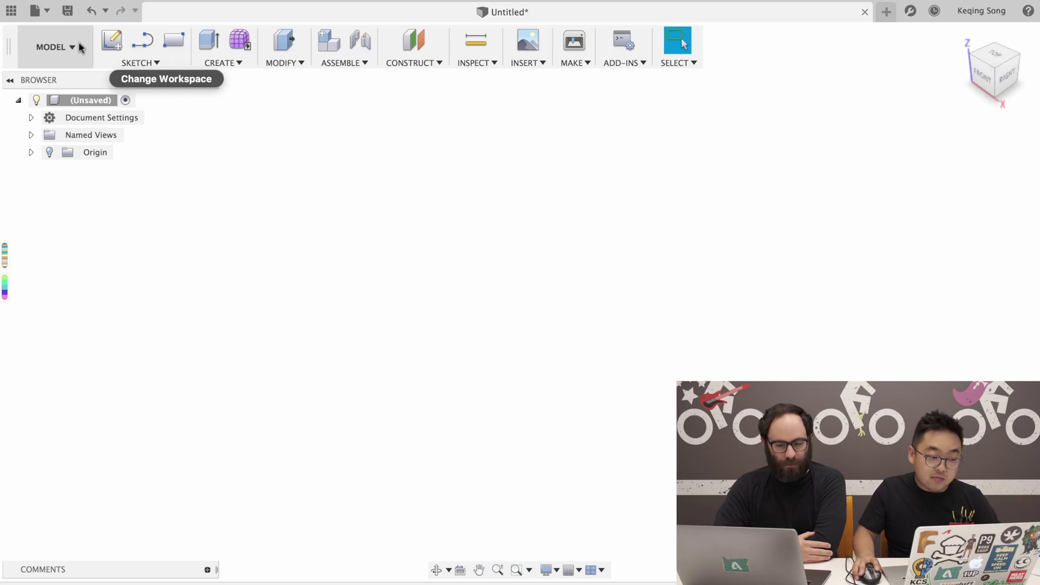
- Start a sketch from the SKETCH panel on the front origin plane
left_click(111, 41)
left_click(539, 287)
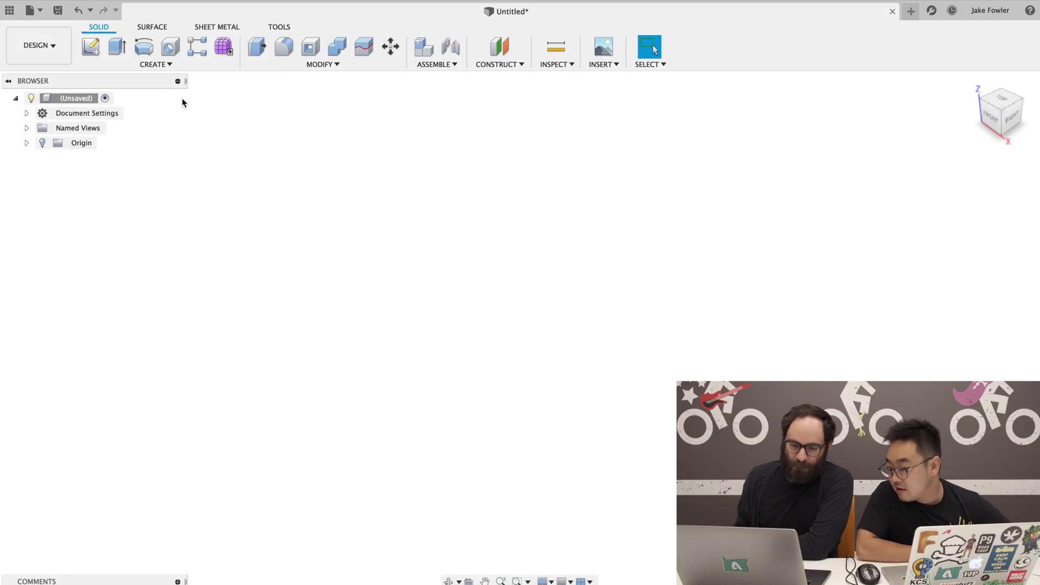
- Start a sketch on the front plane, then flip from the SOLID tab back to SKETCH
left_click(97, 52)
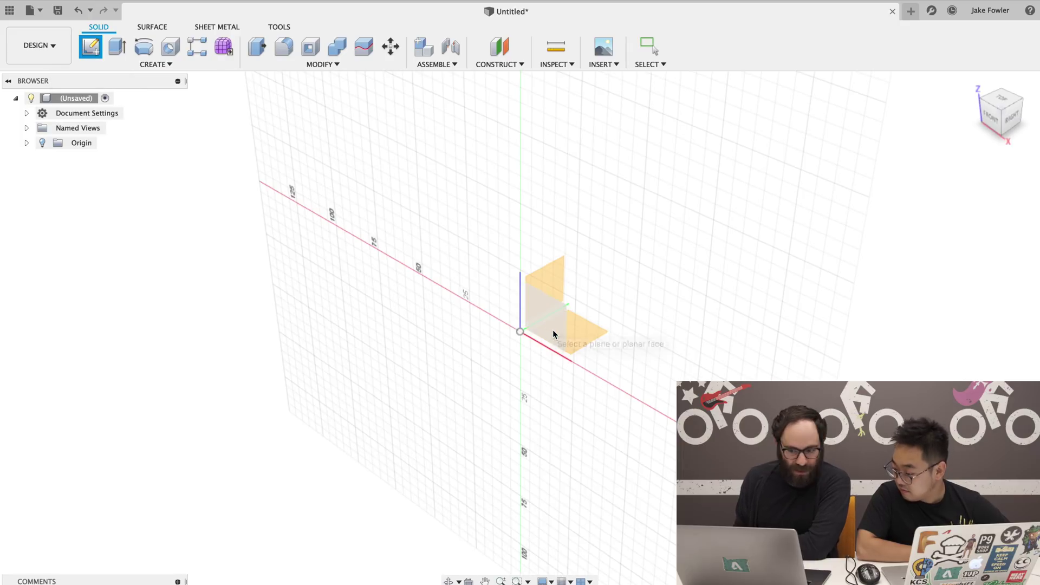
left_click(542, 364)
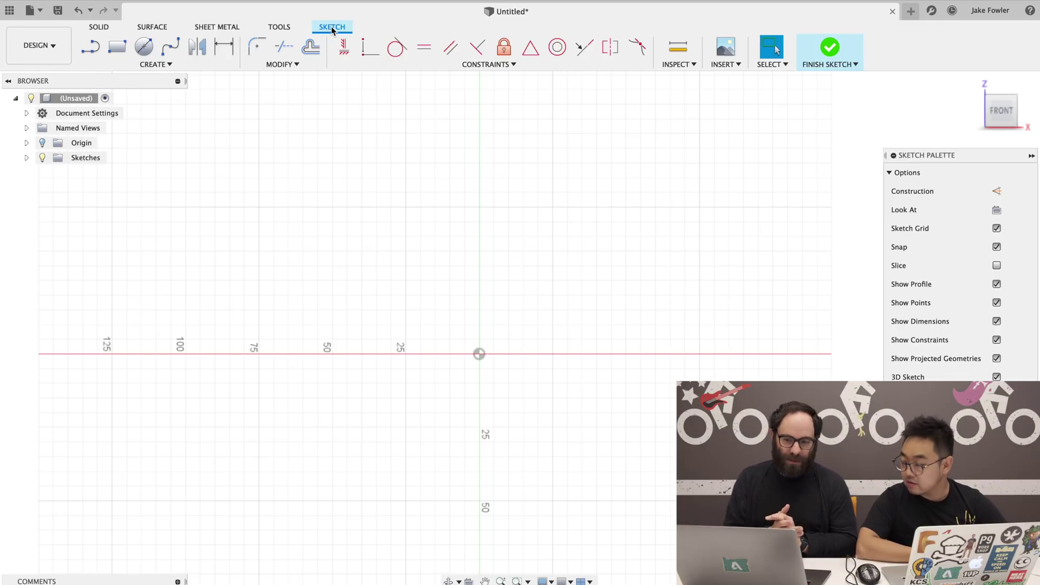
left_click(103, 27)
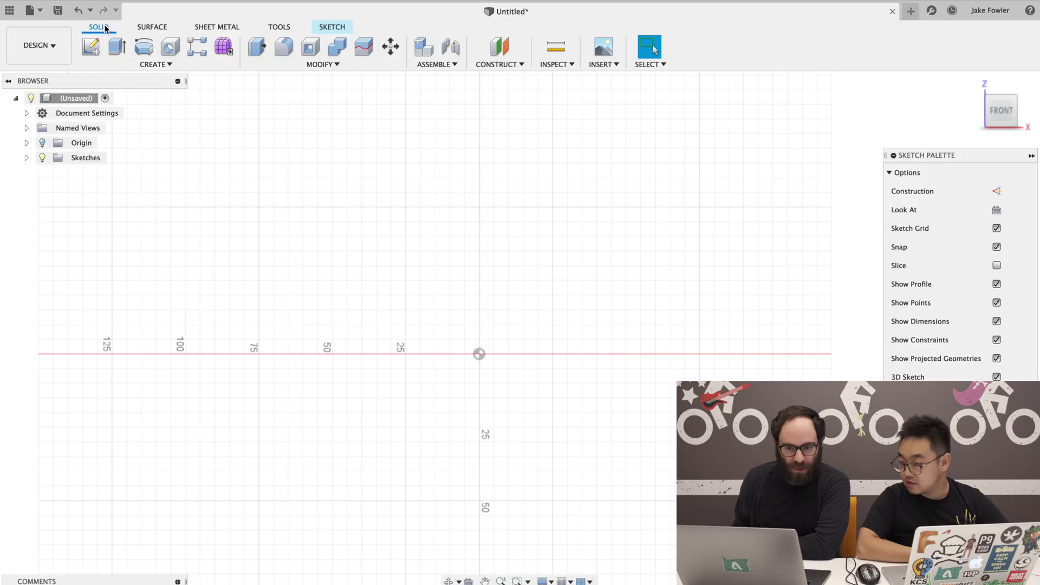
left_click(343, 30)
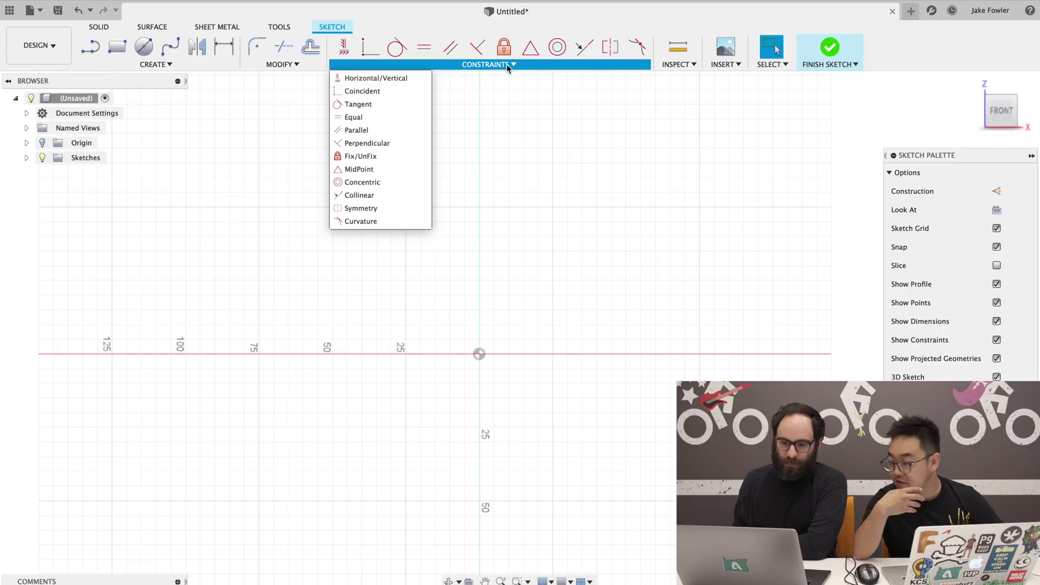
- Check the Horizontal/Vertical Pin to Toolbar and Shortcuts options, then switch to the SOLID tab
left_click(422, 79)
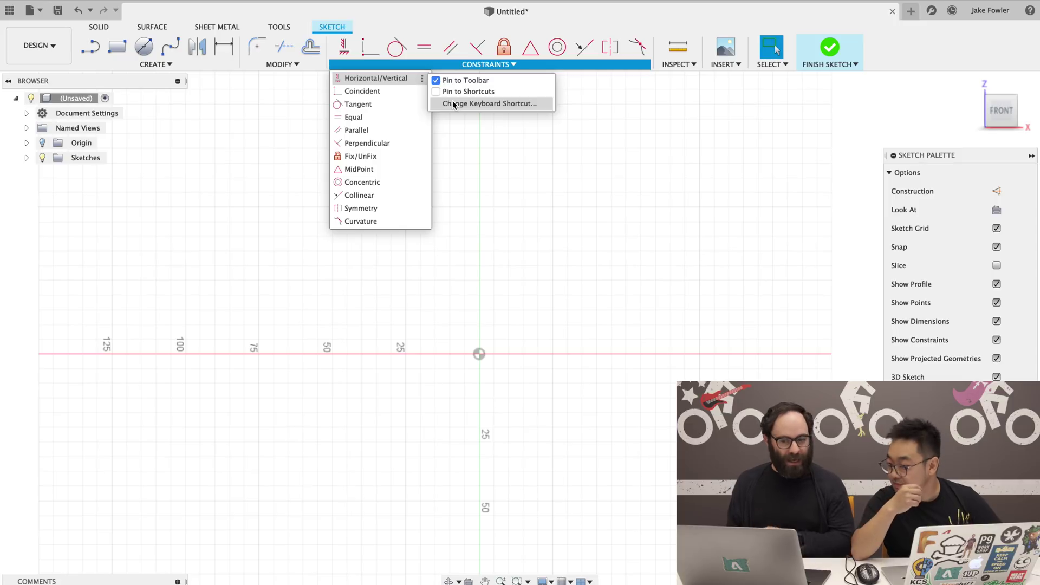
left_click(538, 177)
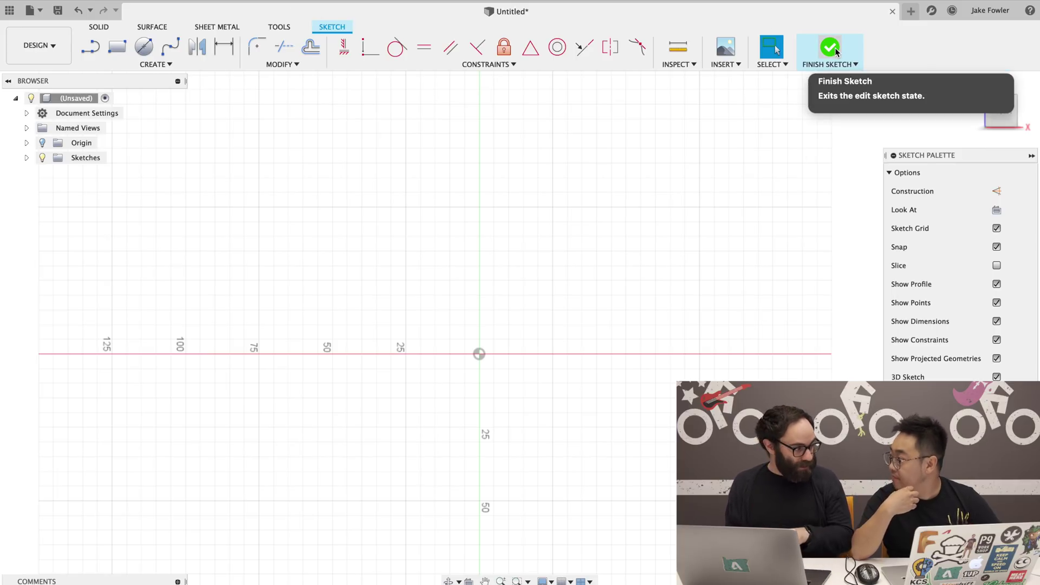
left_click(100, 29)
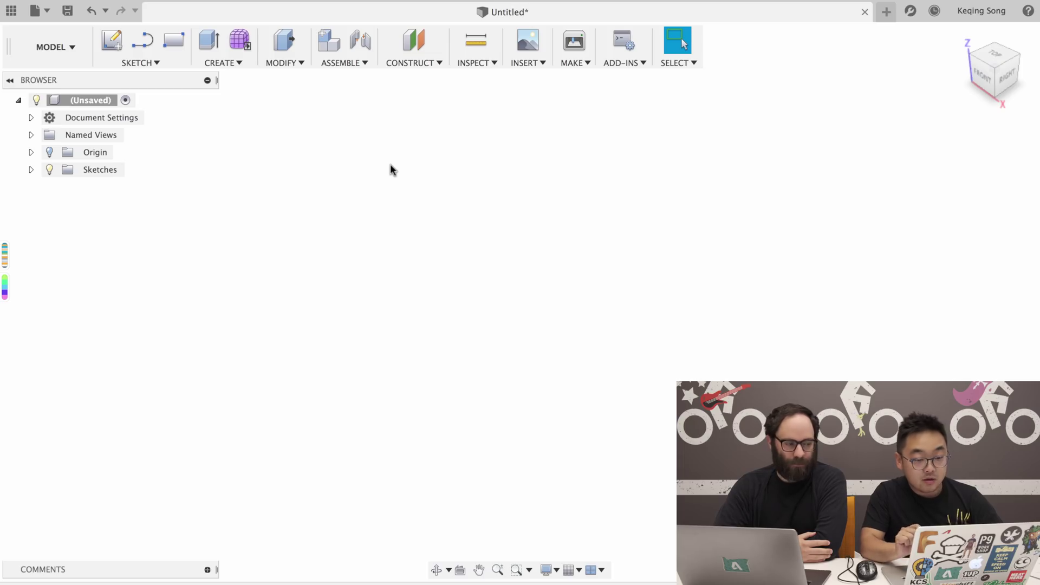
- Show the Model shortcuts box, then switch to PATCH and show its shortcuts
key("s")
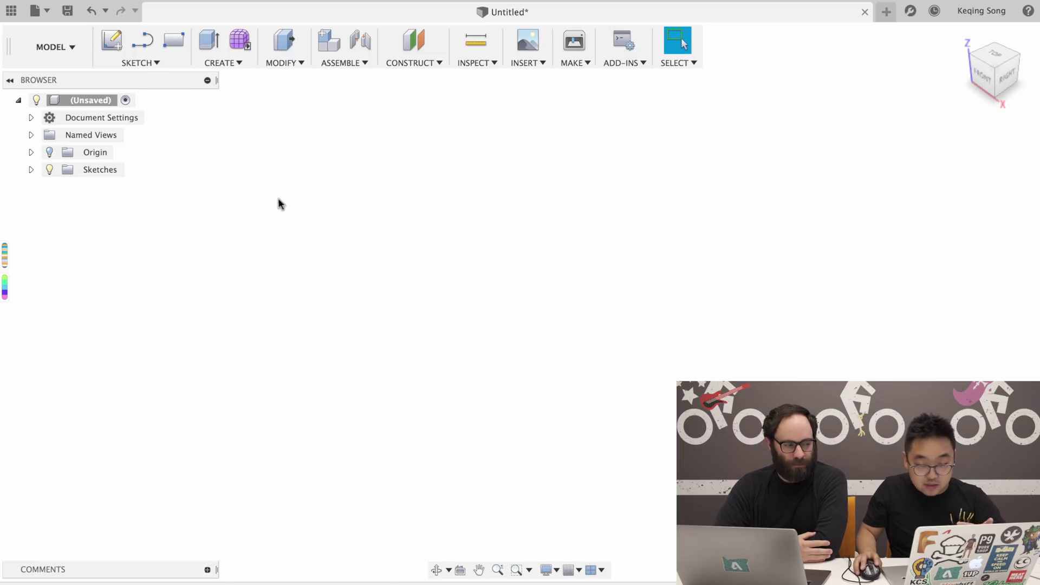
left_click(39, 52)
left_click(68, 129)
key("s")
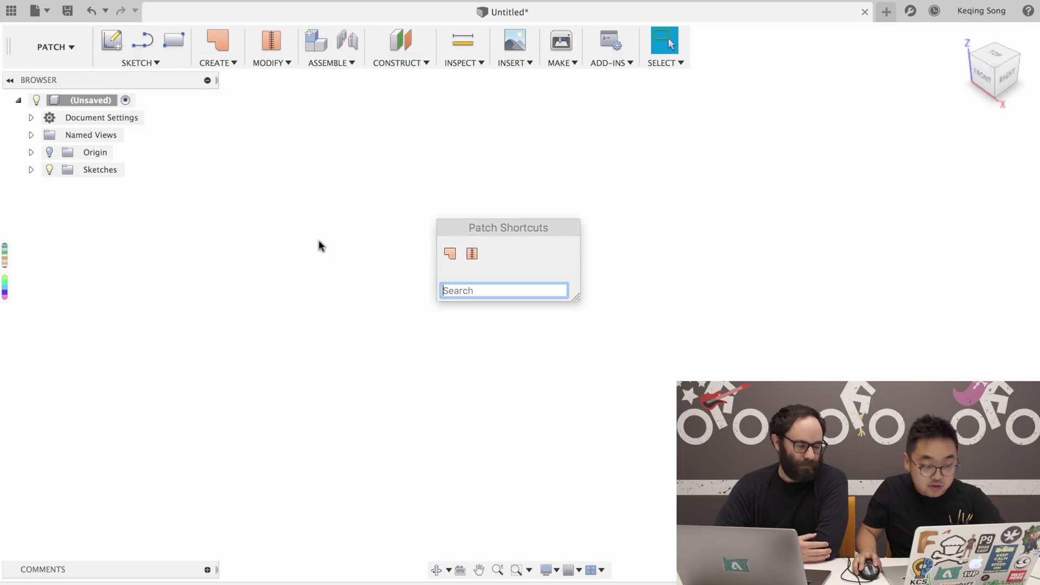
- Switch to SHEET METAL, show its shortcuts box with S, then dismiss it
left_click(54, 47)
left_click(102, 156)
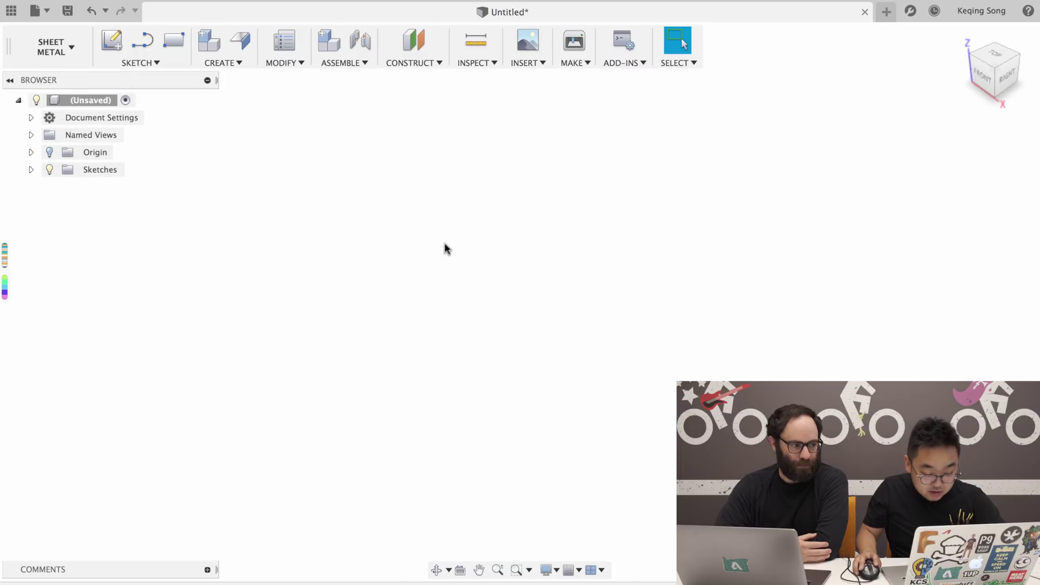
key("s")
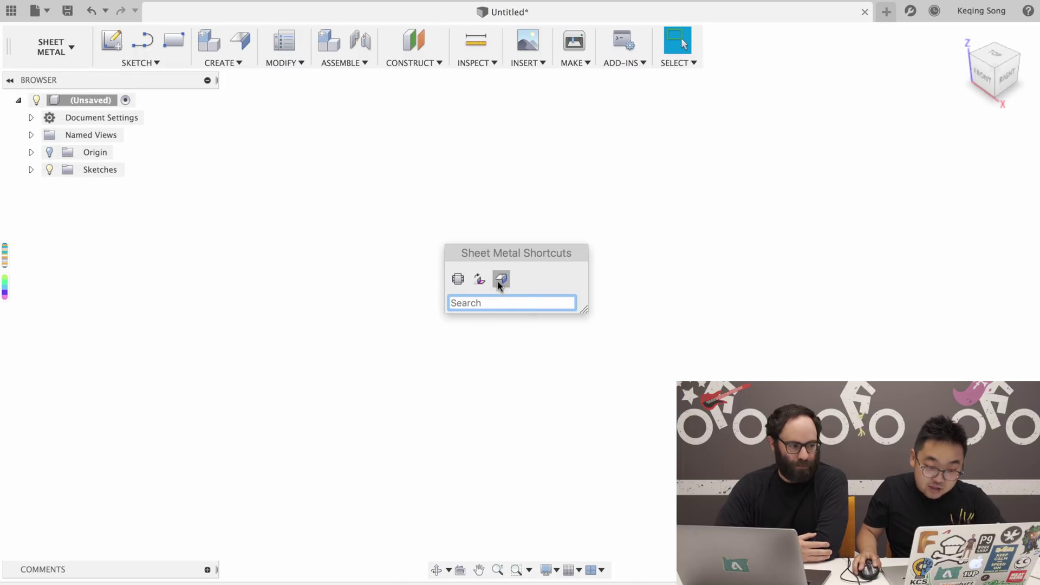
left_click(336, 209)
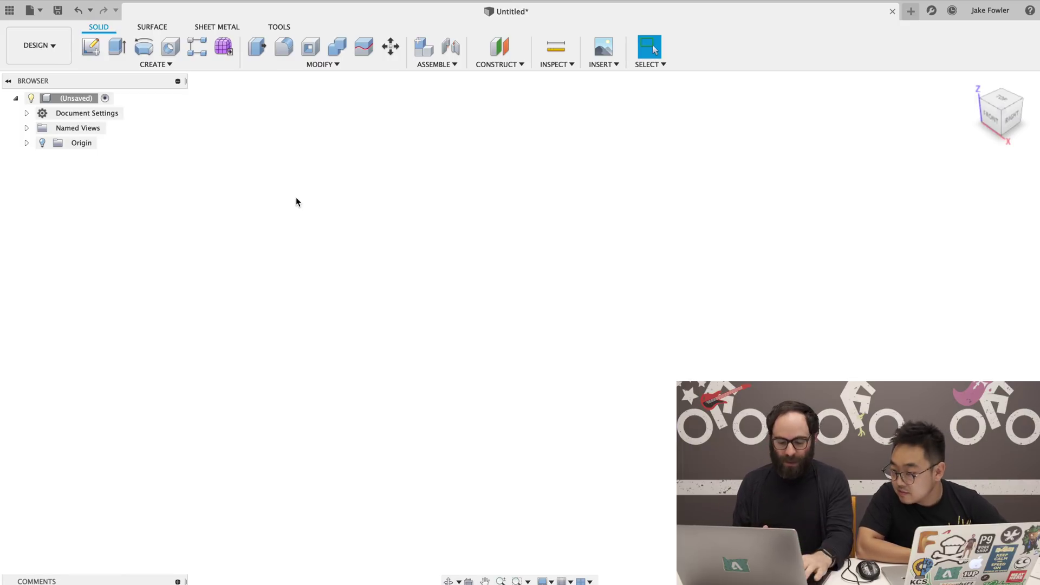
- Switch the Design toolbar to the SURFACE tab and show its shortcuts box
key("s")
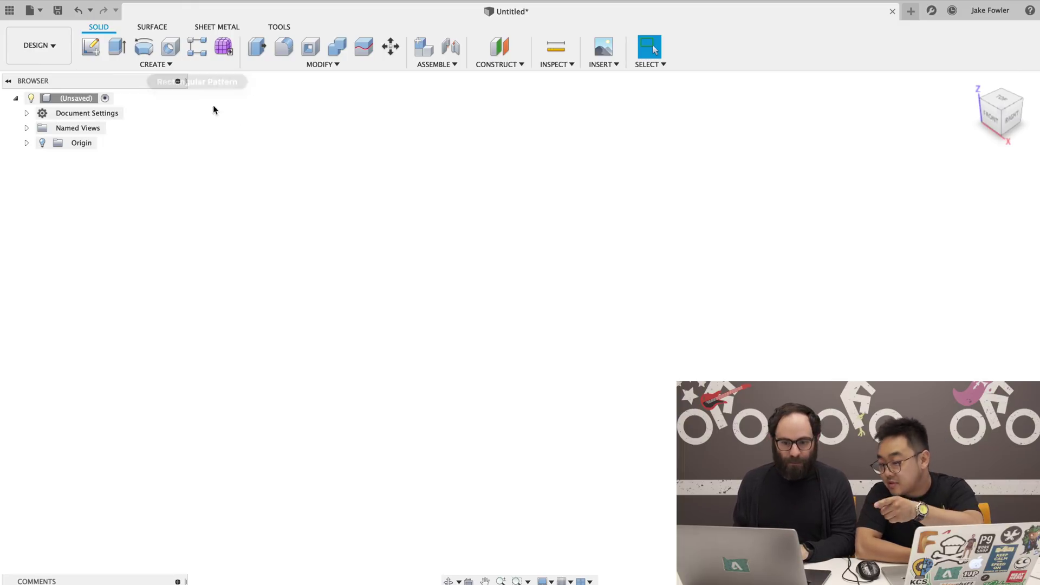
left_click(163, 27)
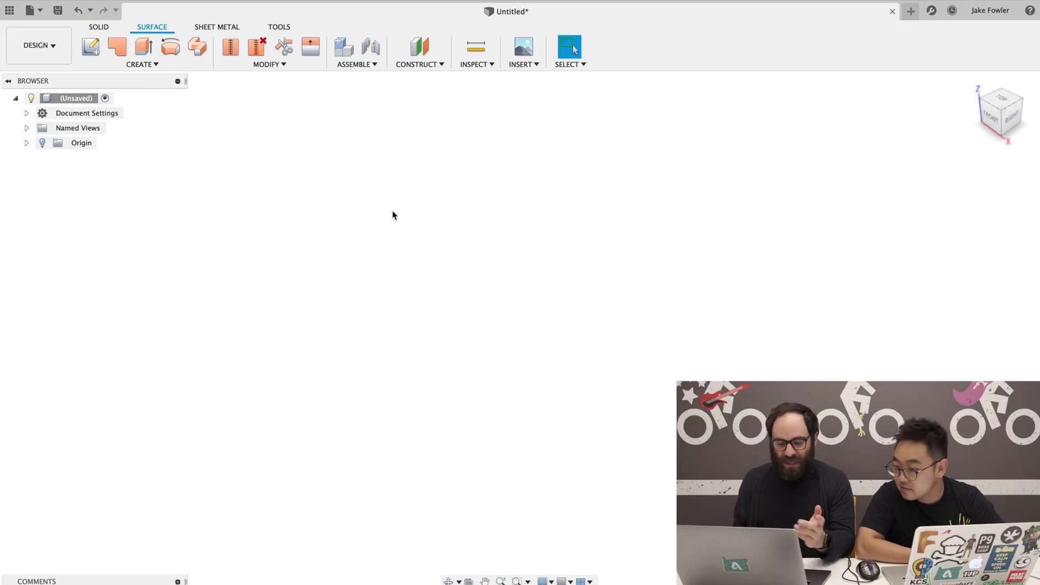
key("s")
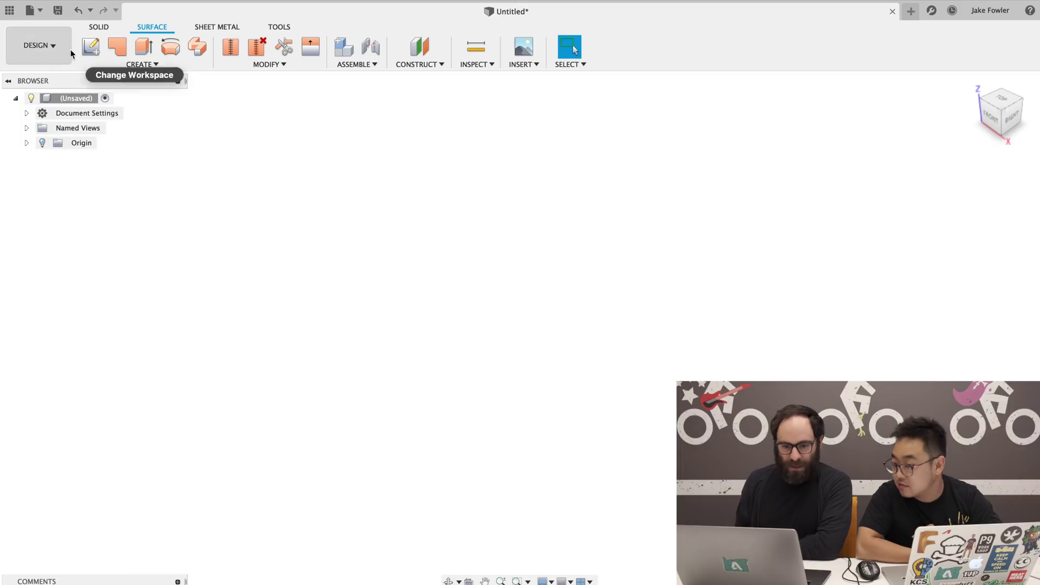
- Return to the SOLID tab, enter the Form workspace with Create Form, and view its shortcuts
left_click(100, 27)
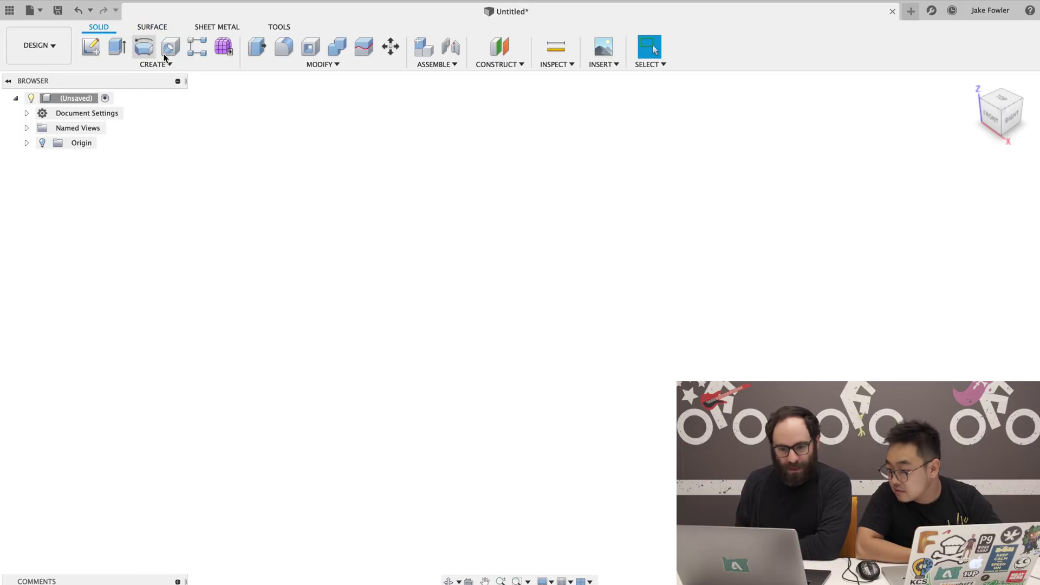
left_click(223, 48)
key("s")
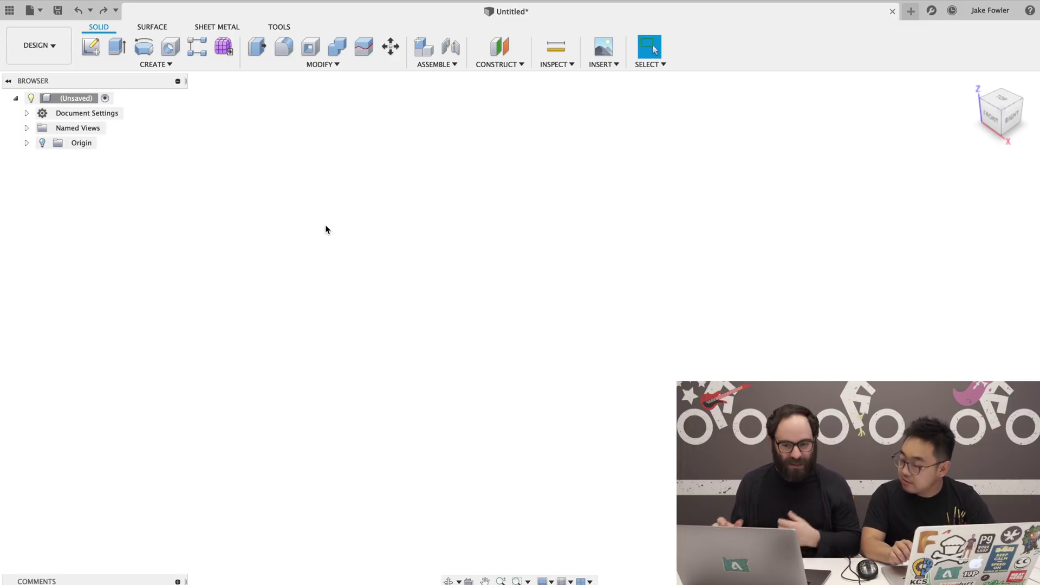
- Show the canvas right-click menu's Shortcuts submenu, then the old interface's canvas menu
right_click(305, 217)
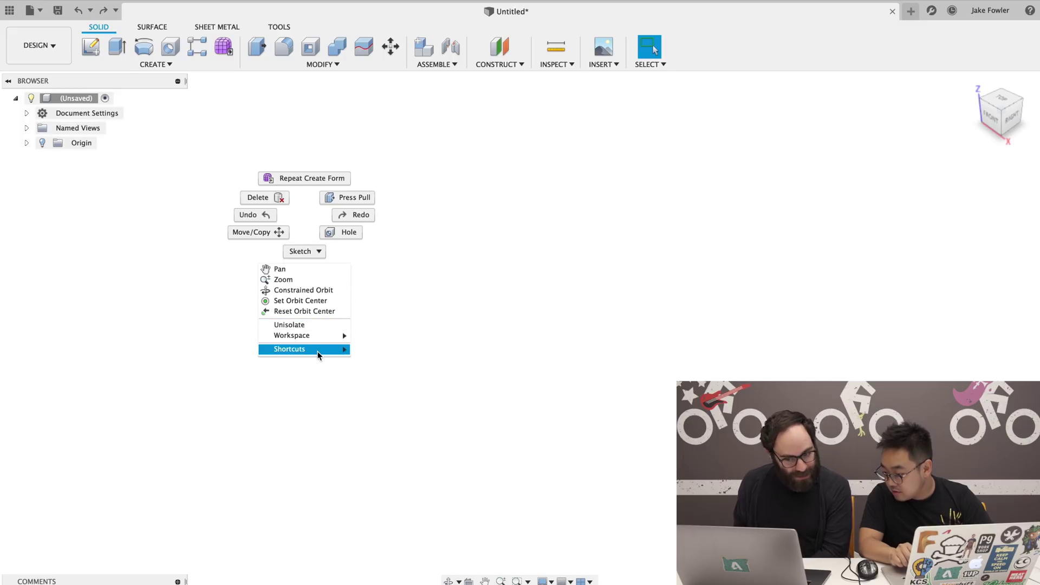
mouse_move(319, 355)
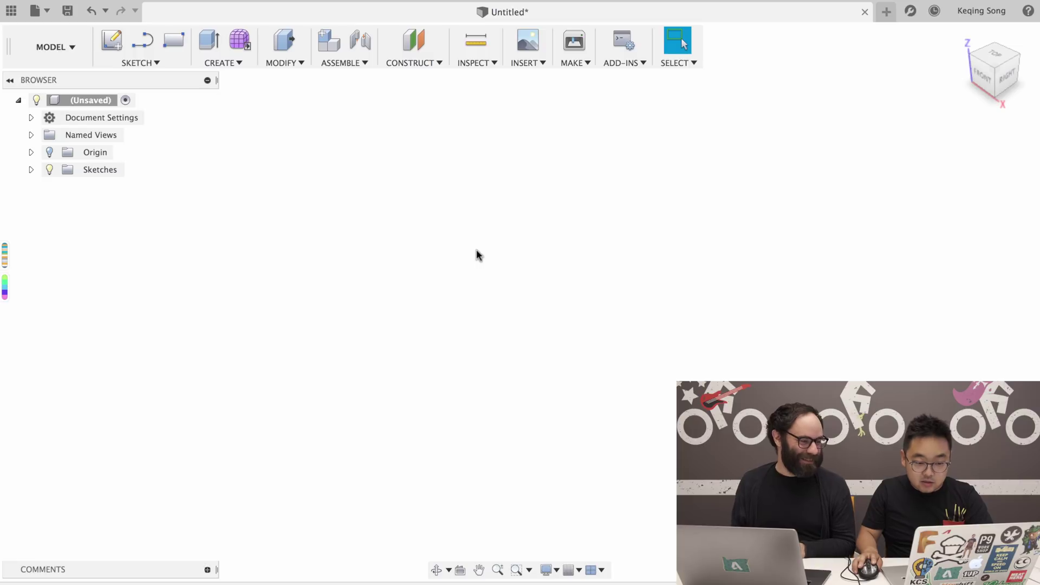
right_click(476, 249)
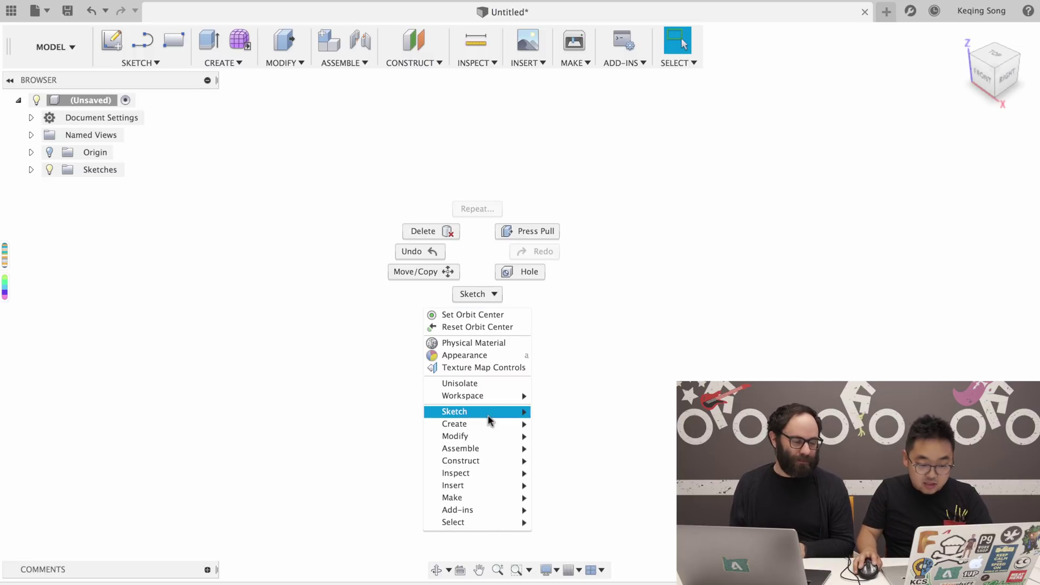
- Browse the old right-click menu's Sketch and Create submenus, then dismiss the menu
mouse_move(488, 416)
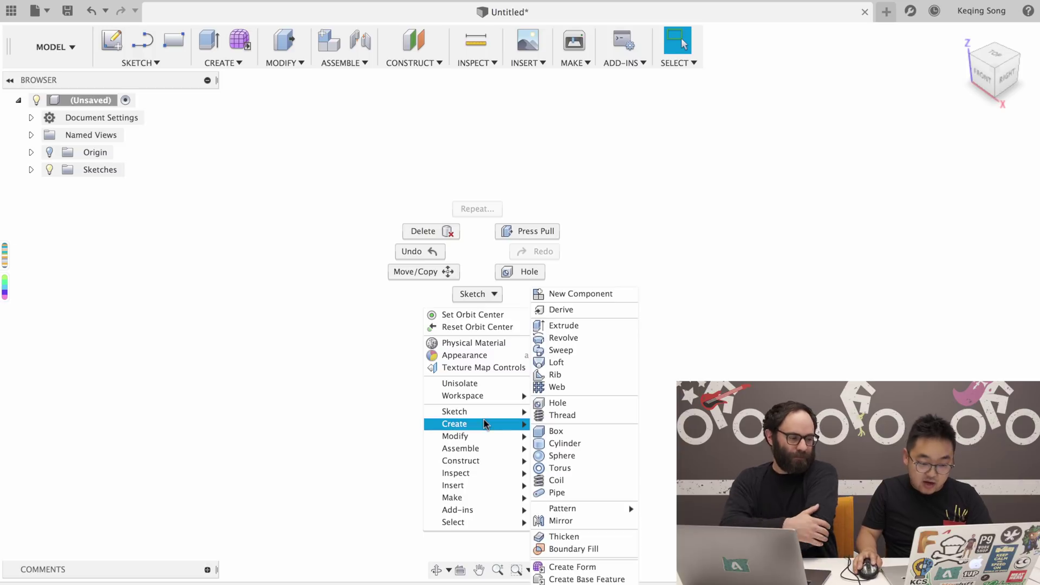
left_click(173, 144)
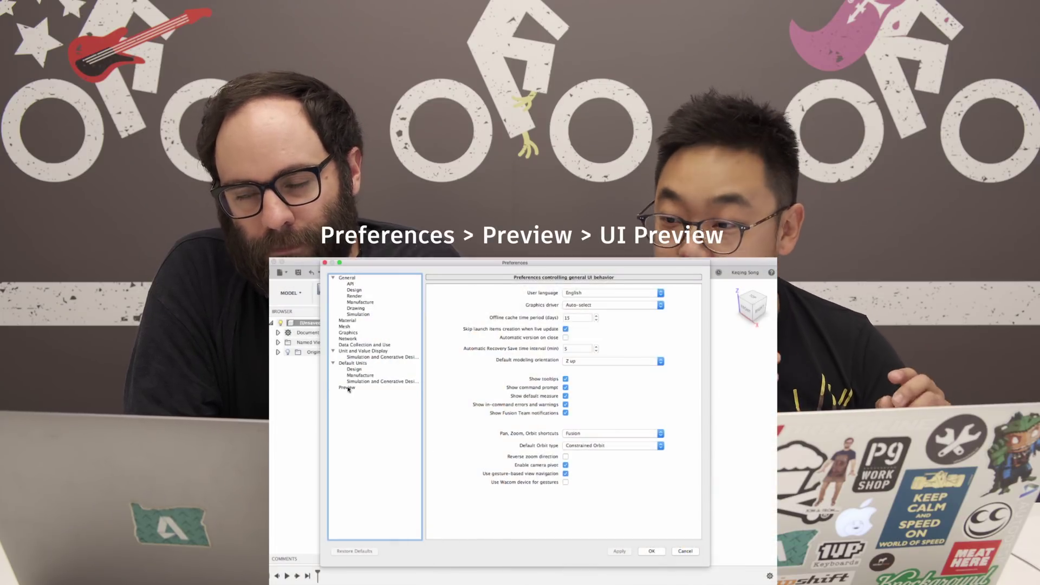
- Enable UI Preview in the Preview preferences and confirm the restart notice
left_click(347, 387)
left_click(619, 551)
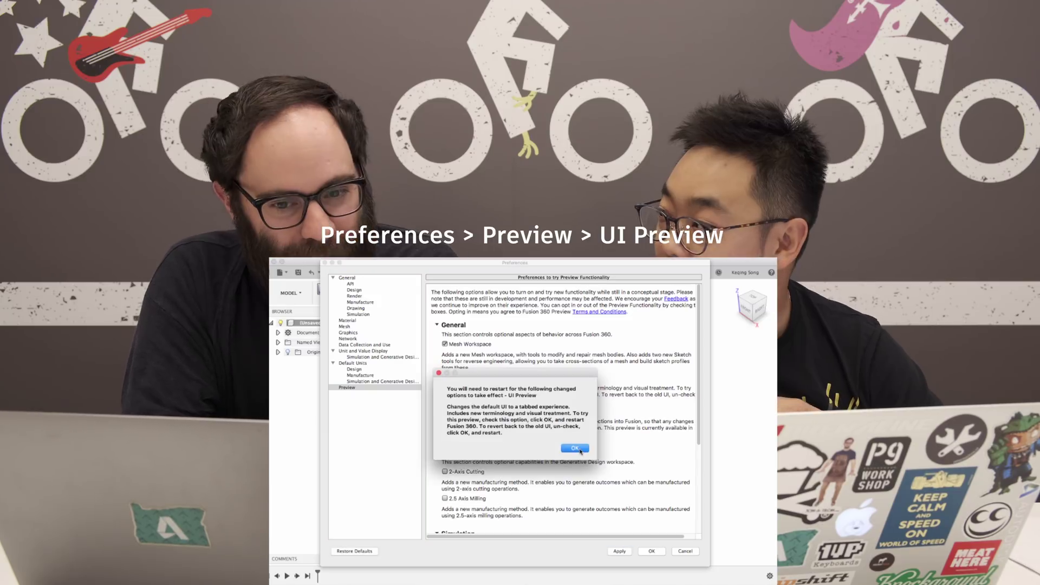